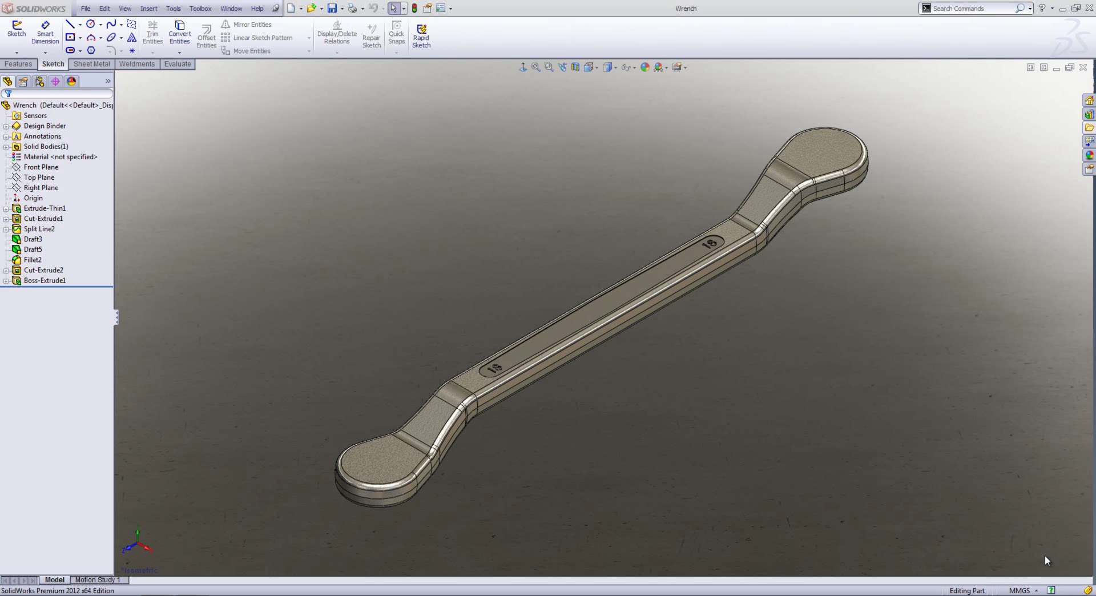
Start a sketch on the large ring face and draw a circumscribed hexagon centred on it
{"action": "right_click", "coordinate": [827, 157]}
{"action": "left_click", "coordinate": [850, 145]}
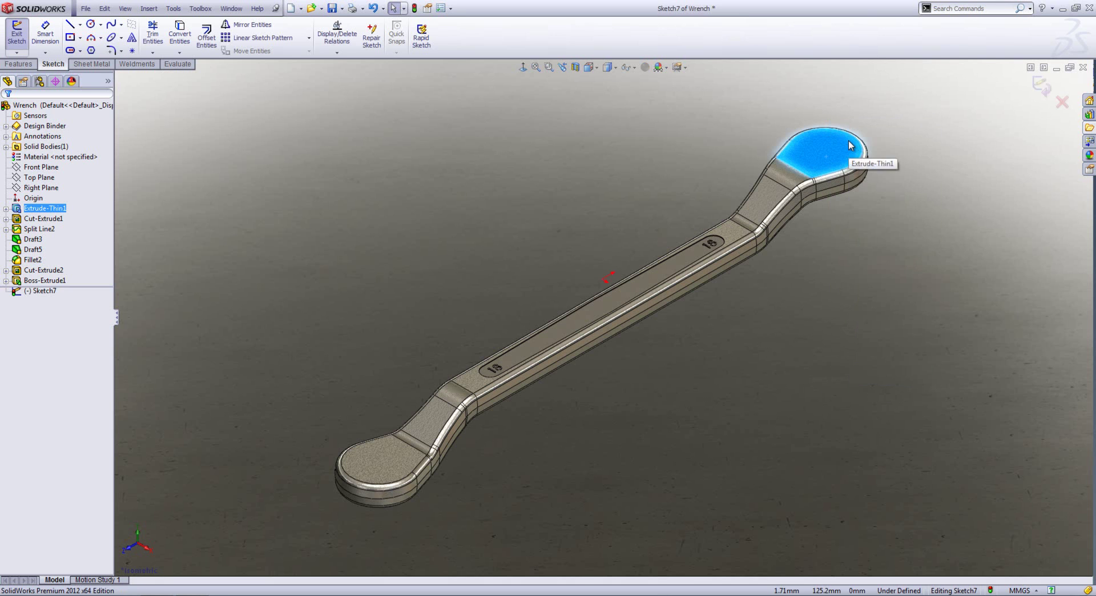
{"action": "key", "text": "s"}
{"action": "left_click", "coordinate": [904, 182]}
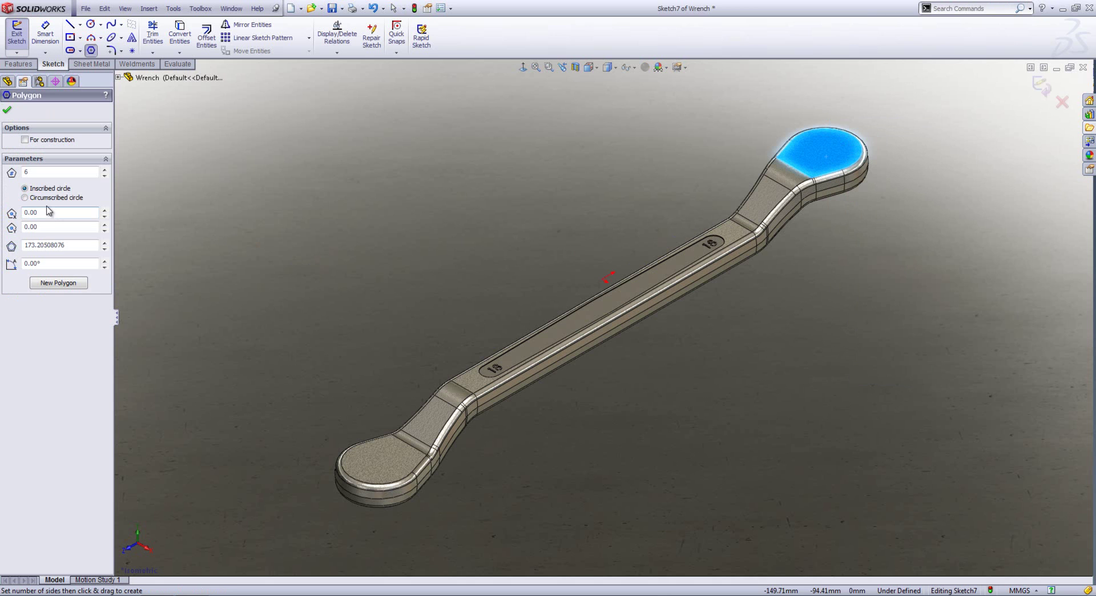
{"action": "left_click", "coordinate": [25, 197]}
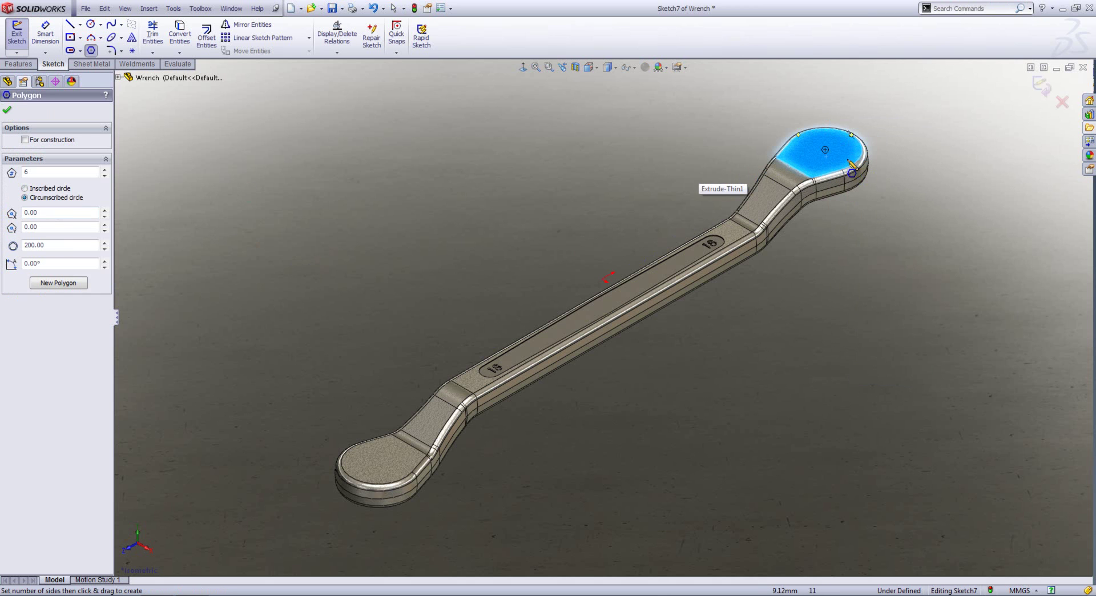
{"action": "left_click", "coordinate": [825, 150]}
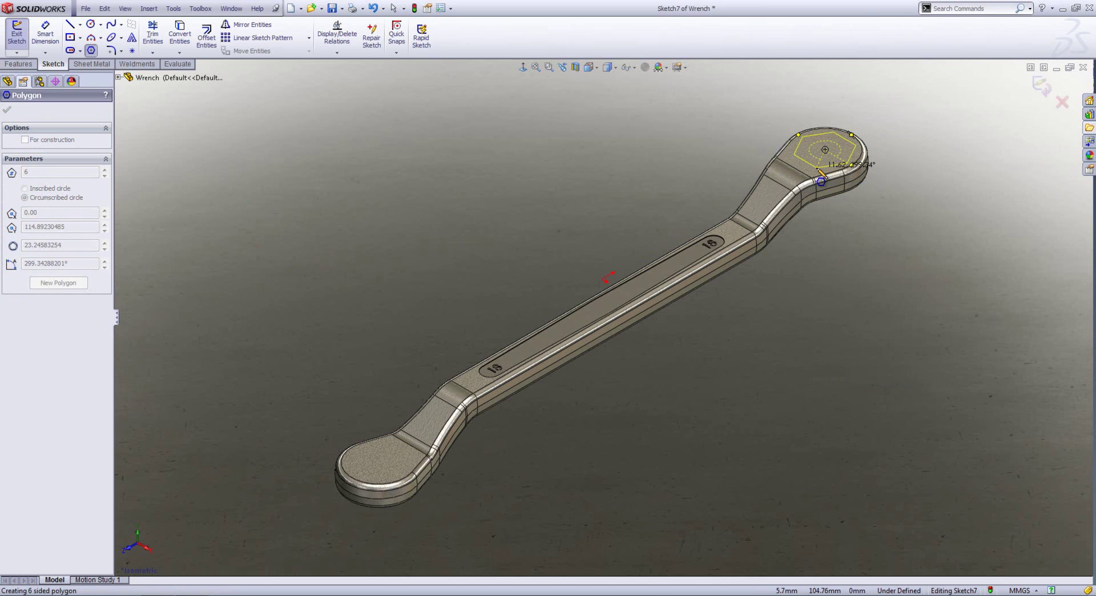
{"action": "left_click", "coordinate": [821, 171]}
{"action": "key", "text": "Escape"}
Dimension the hexagon 18 across flats and make one of its edges horizontal
{"action": "key", "text": "s"}
{"action": "left_click", "coordinate": [850, 180]}
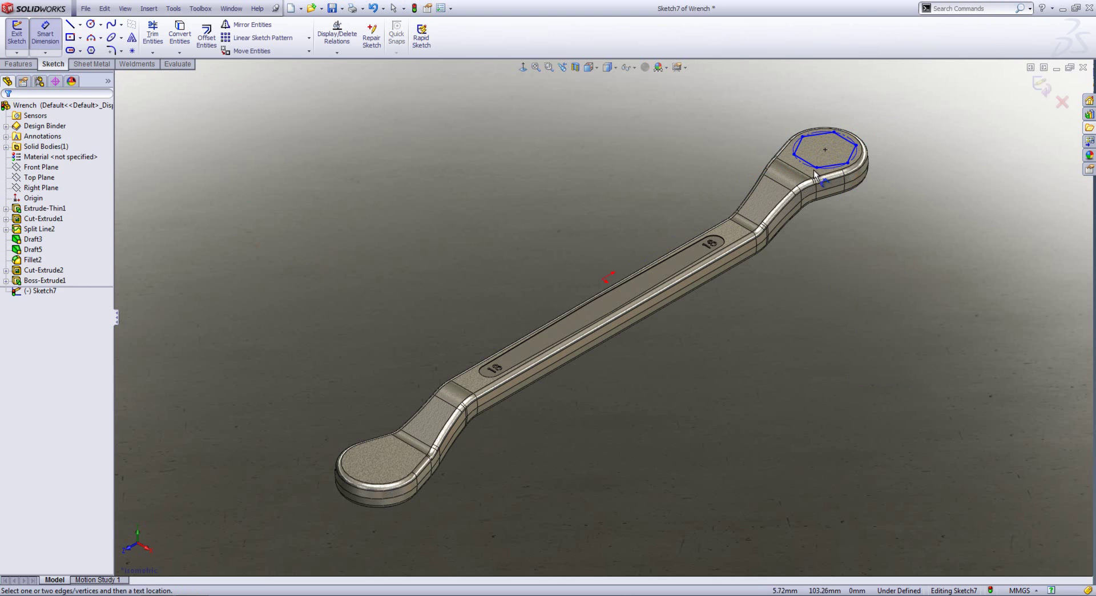
{"action": "left_click", "coordinate": [812, 165]}
{"action": "left_click", "coordinate": [845, 142]}
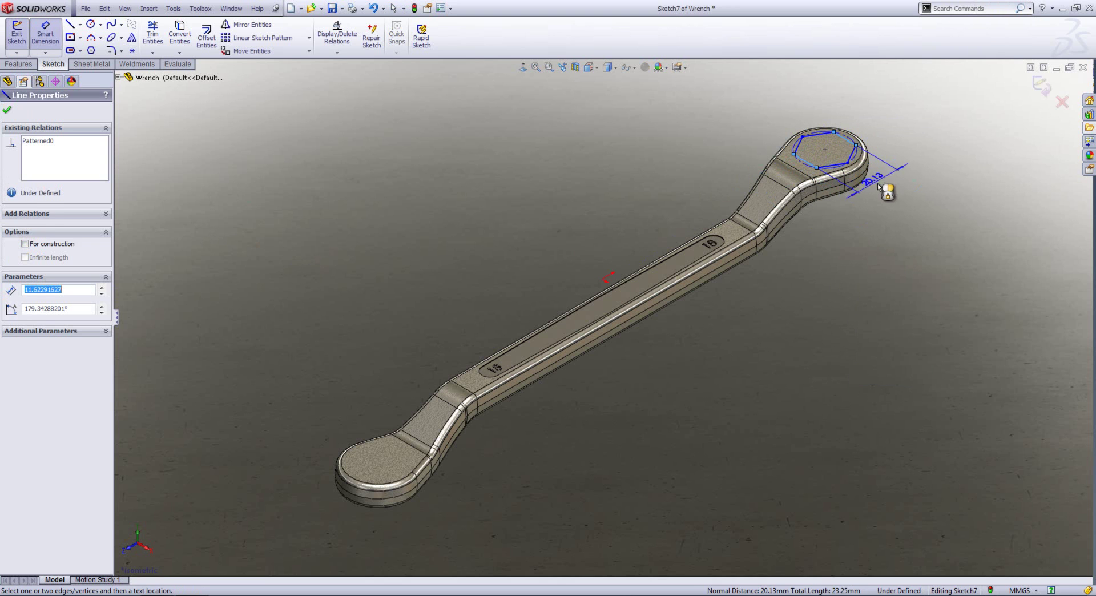
{"action": "left_click", "coordinate": [879, 185]}
{"action": "type", "text": "18"}
{"action": "key", "text": "Return"}
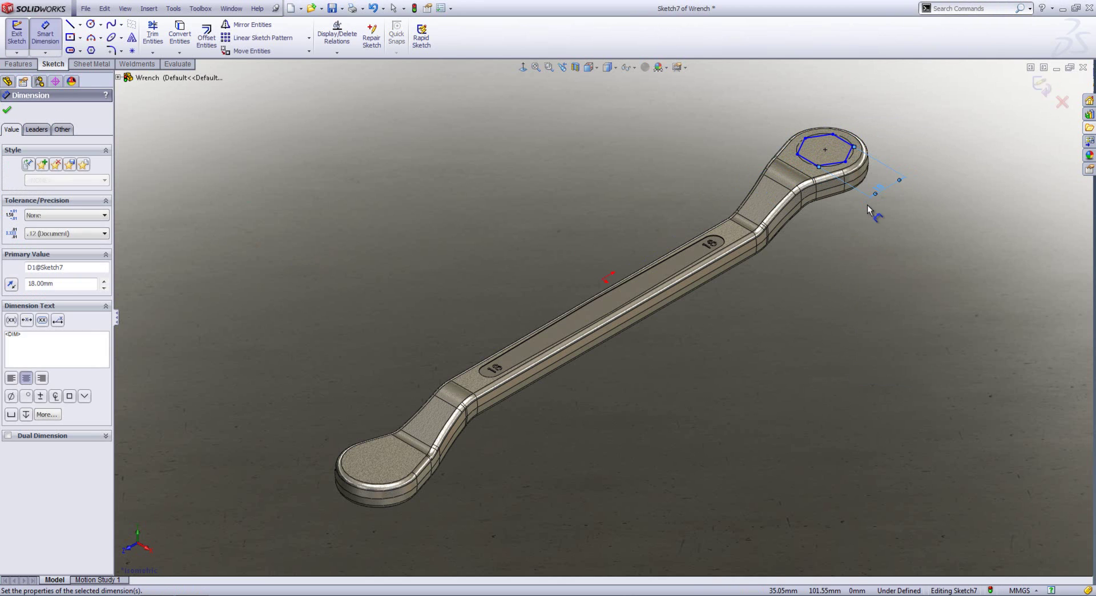
{"action": "key", "text": "Escape"}
{"action": "left_click", "coordinate": [808, 160]}
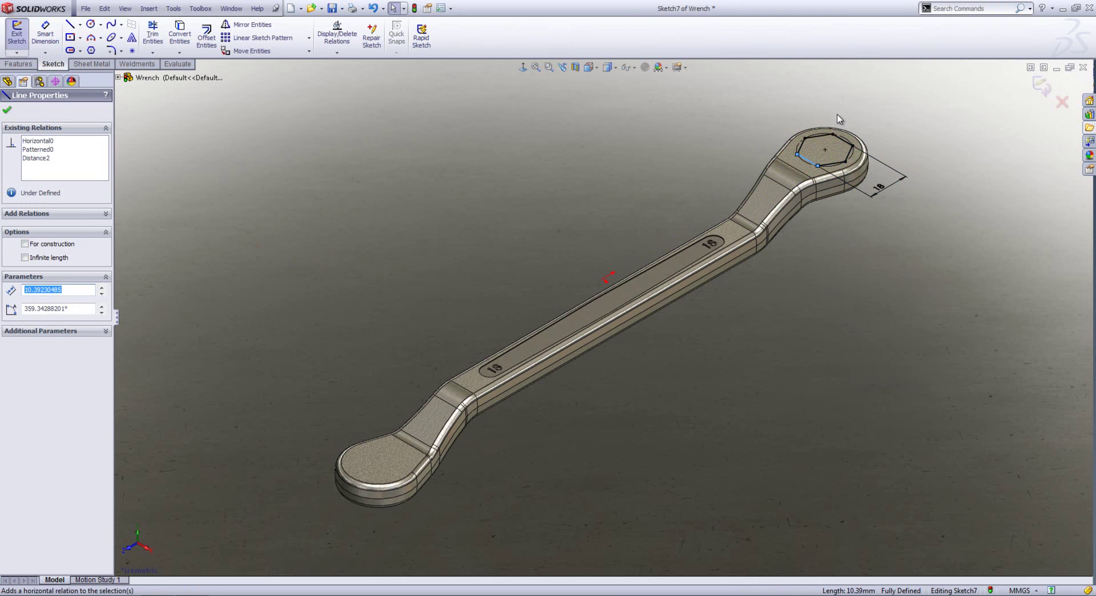
{"action": "left_click", "coordinate": [811, 120]}
Exit Sketch7 and extrude-cut the hexagon Through All the large ring end
{"action": "left_click", "coordinate": [1040, 86]}
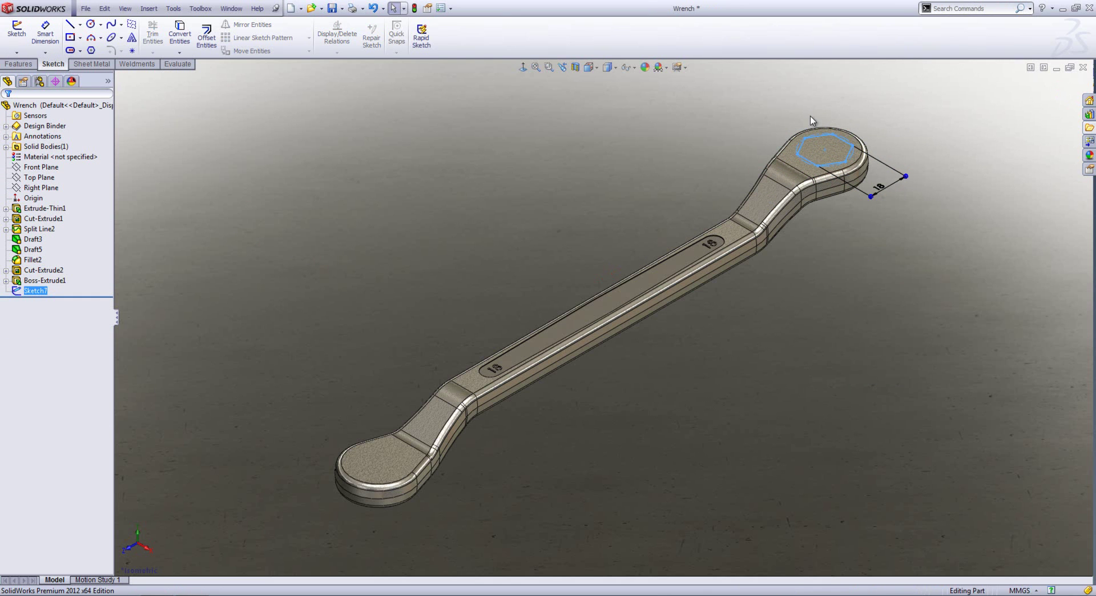
{"action": "left_click", "coordinate": [864, 129]}
{"action": "right_click", "coordinate": [863, 131]}
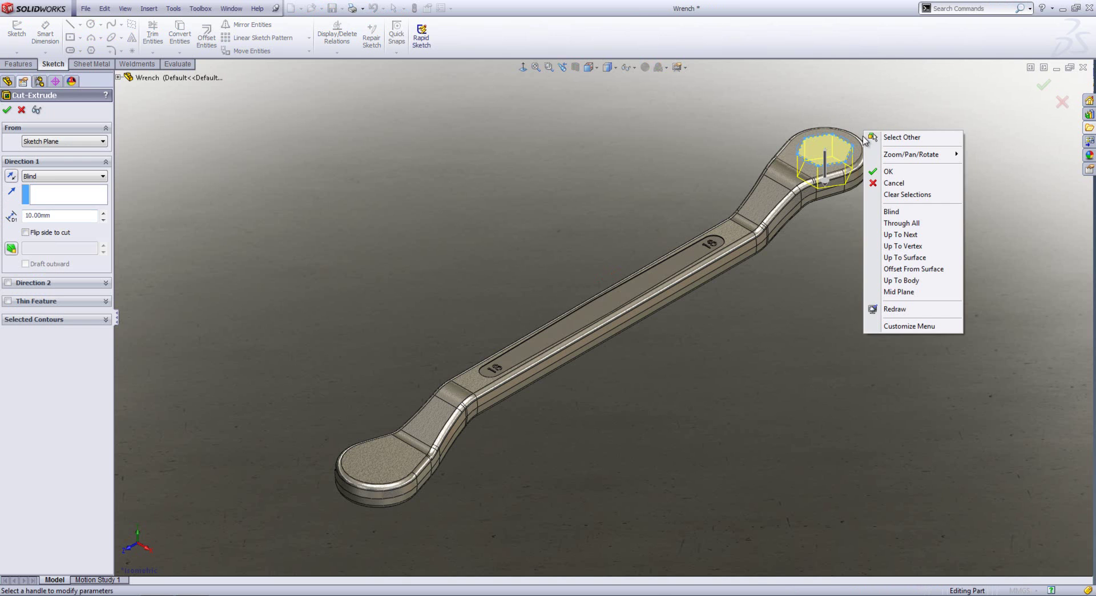
{"action": "left_click", "coordinate": [888, 222]}
{"action": "key", "text": "Return"}
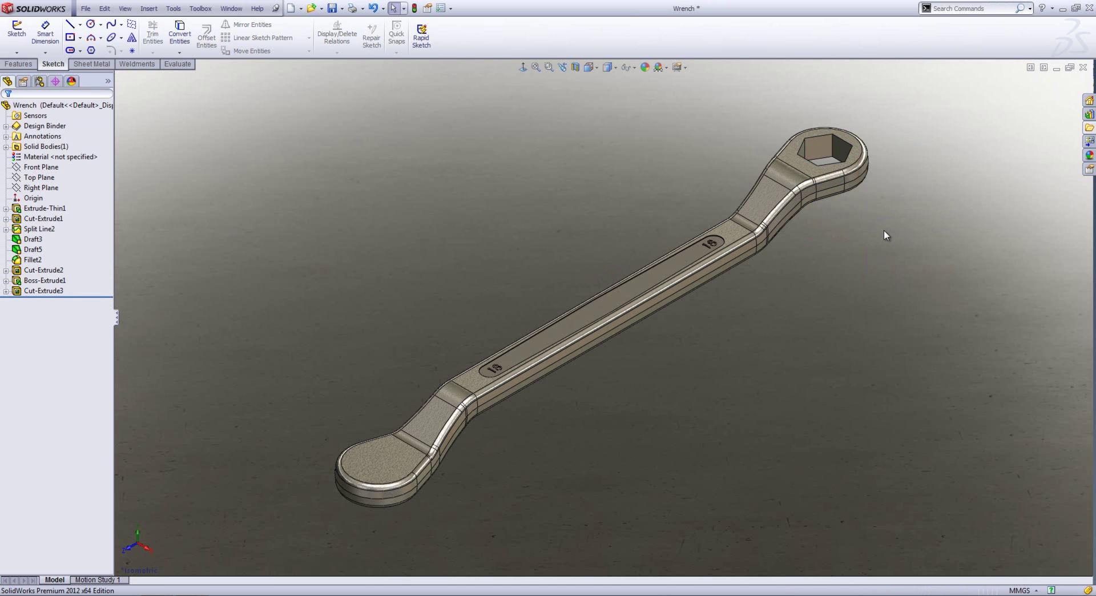
{"action": "left_click", "coordinate": [375, 469]}
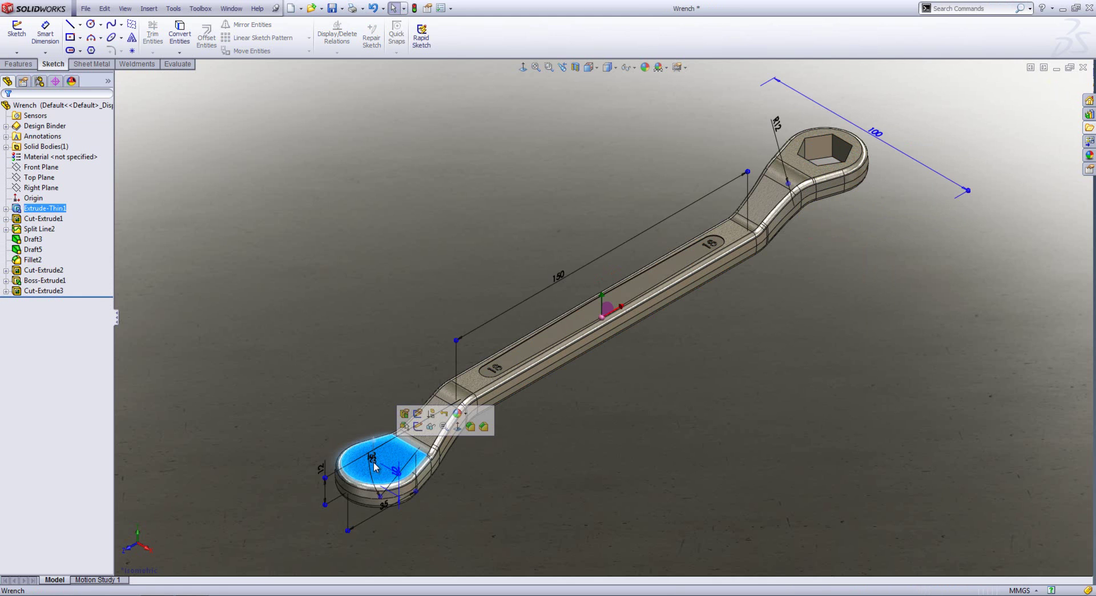
{"action": "left_click", "coordinate": [964, 393]}
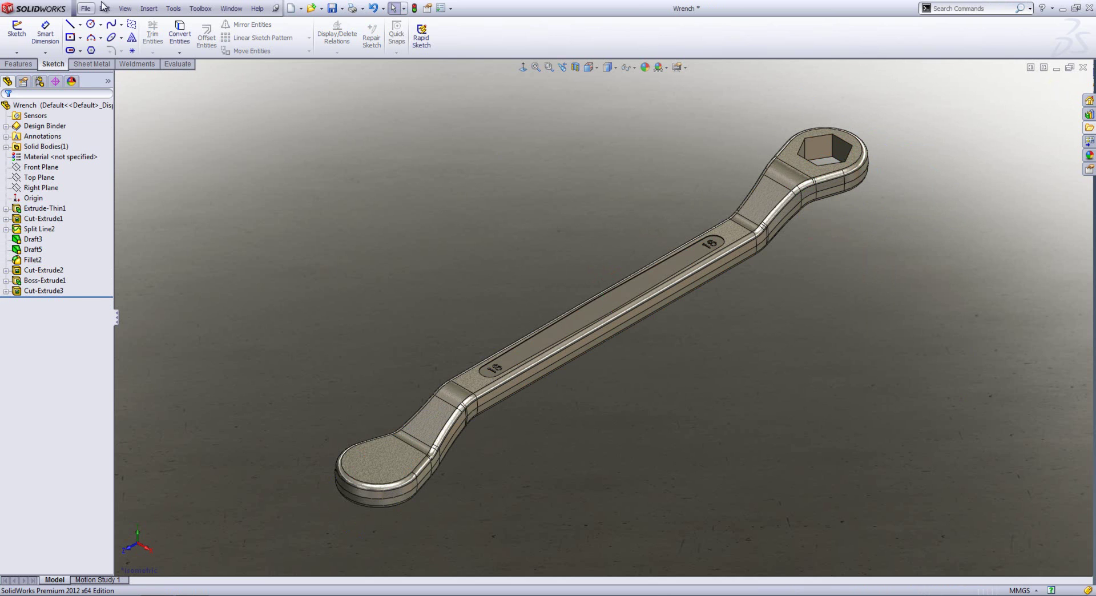
Select Sketch7 under Cut-Extrude3 plus the small end face, and insert a Derived Sketch
{"action": "left_click", "coordinate": [150, 10]}
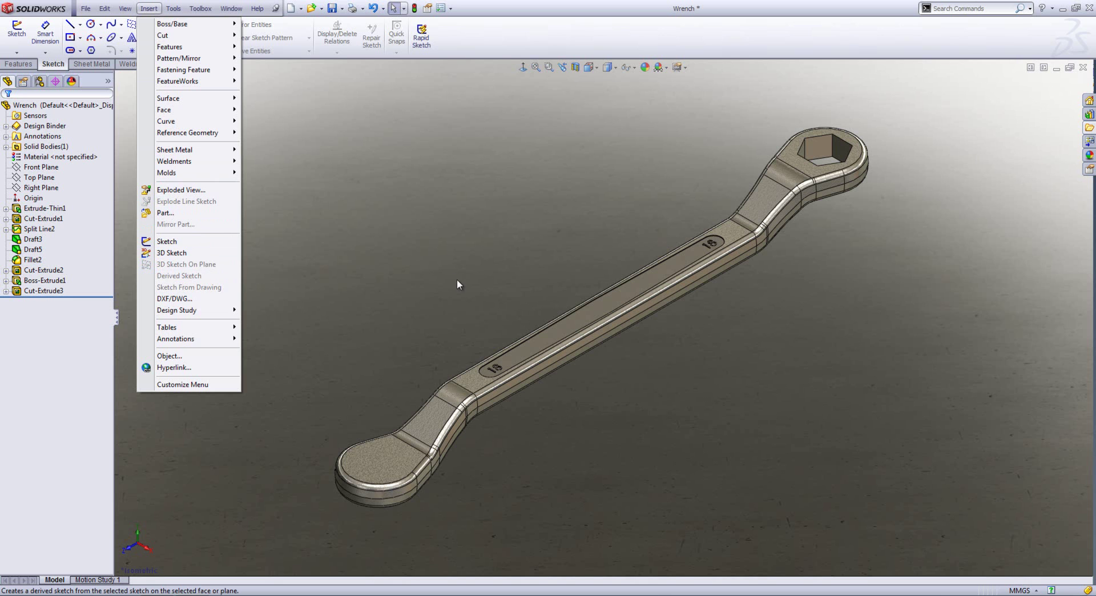
{"action": "left_click", "coordinate": [398, 258]}
{"action": "left_click", "coordinate": [34, 291]}
{"action": "left_click", "coordinate": [6, 290]}
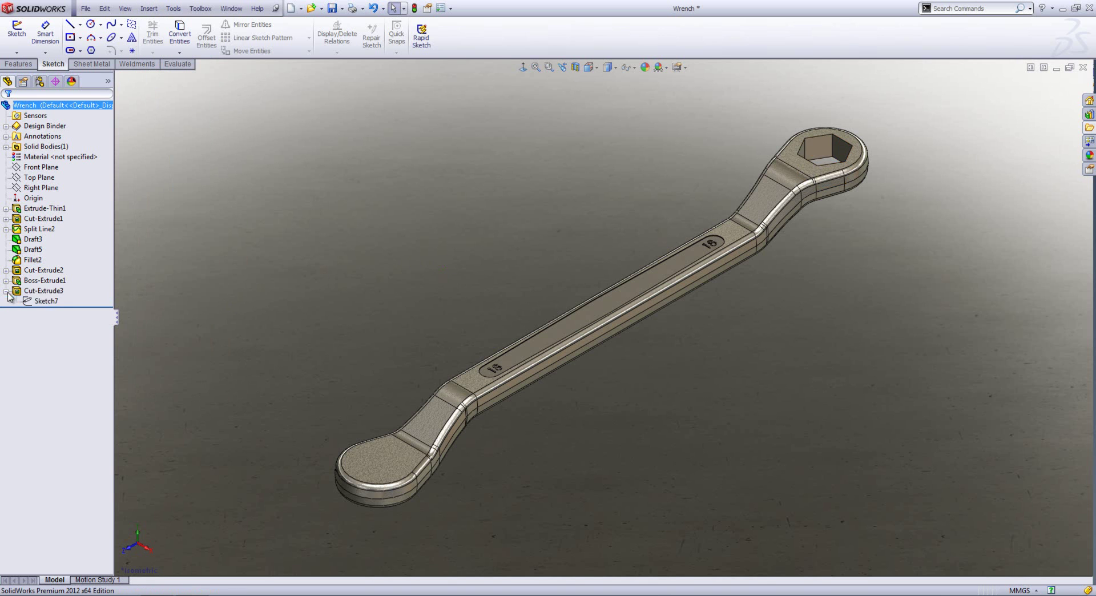
{"action": "left_click", "coordinate": [46, 300]}
{"action": "left_click", "coordinate": [392, 466]}
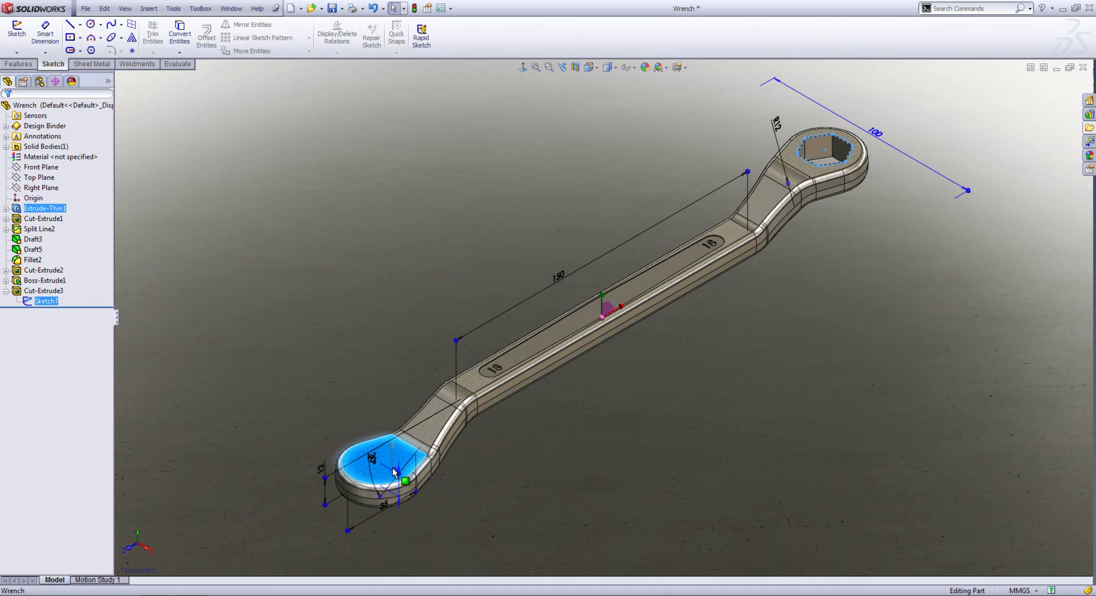
{"action": "left_click", "coordinate": [156, 10]}
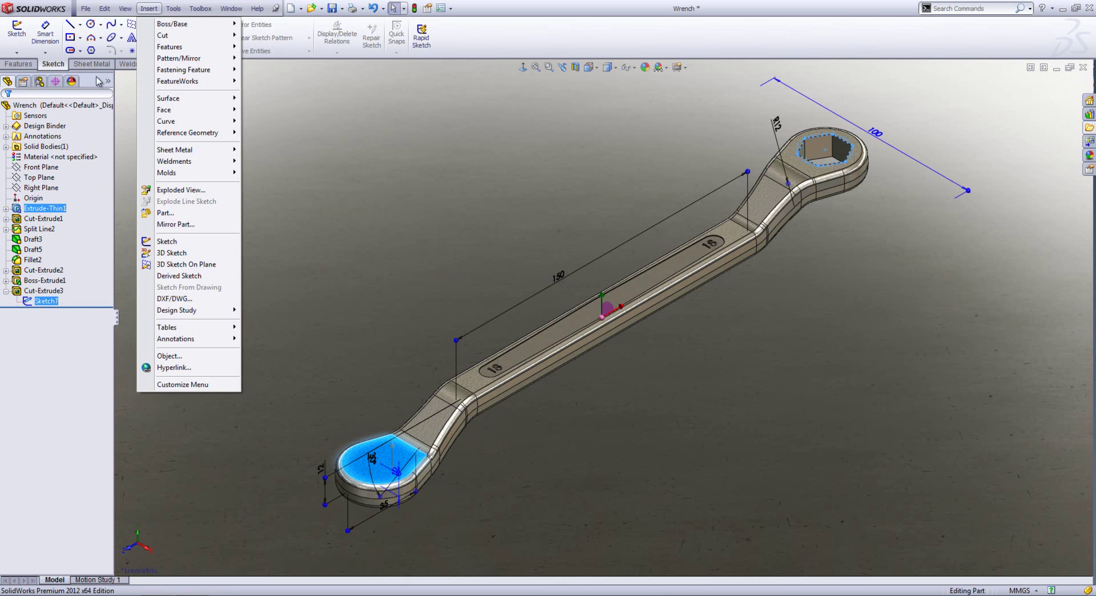
{"action": "left_click", "coordinate": [177, 276]}
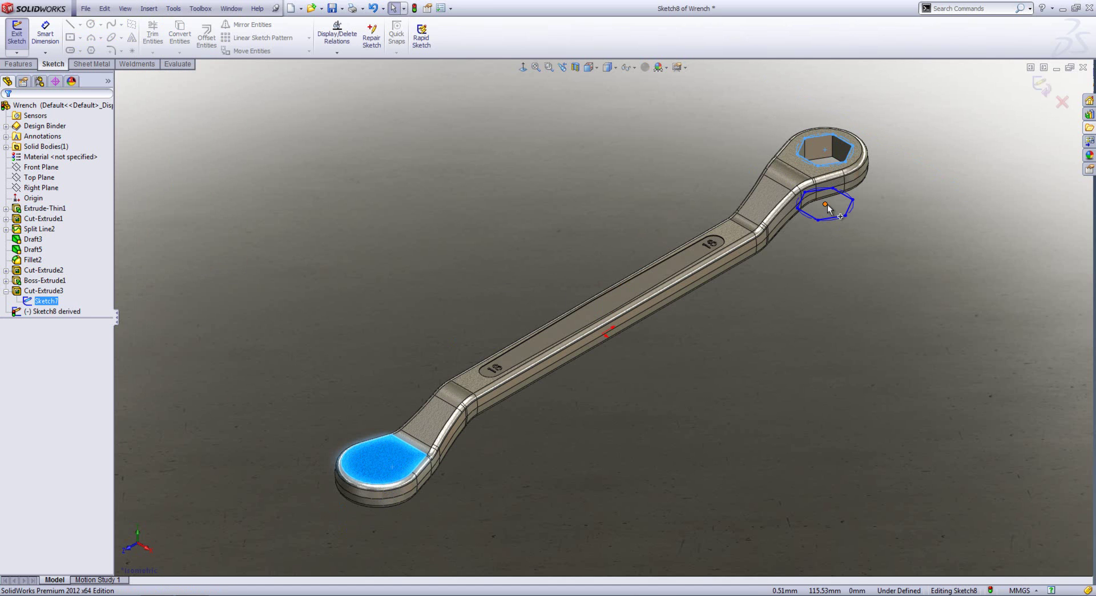
Move the derived hexagon onto the small ring end and make its edge perpendicular to the reference line
{"action": "mouse_move", "coordinate": [825, 205]}
{"action": "left_mouse_down"}
{"action": "mouse_move", "coordinate": [787, 294]}
{"action": "mouse_move", "coordinate": [528, 235]}
{"action": "mouse_move", "coordinate": [361, 360]}
{"action": "mouse_move", "coordinate": [336, 309]}
{"action": "mouse_move", "coordinate": [348, 441]}
{"action": "mouse_move", "coordinate": [367, 484]}
{"action": "mouse_move", "coordinate": [380, 464]}
{"action": "left_mouse_up"}
{"action": "left_click", "coordinate": [361, 475]}
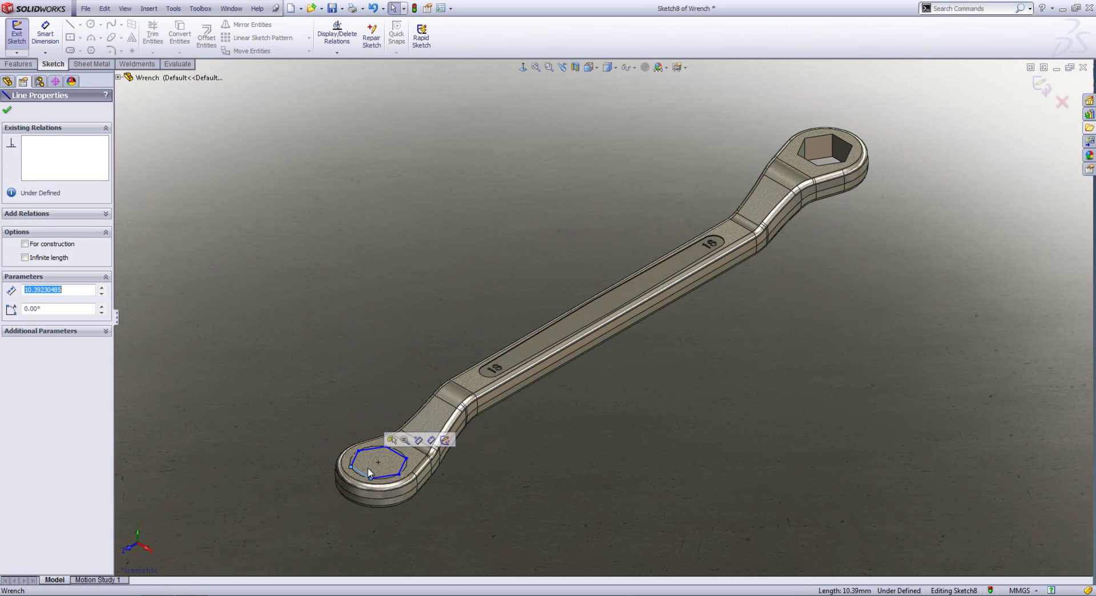
{"action": "left_click", "coordinate": [807, 163], "text": "ctrl"}
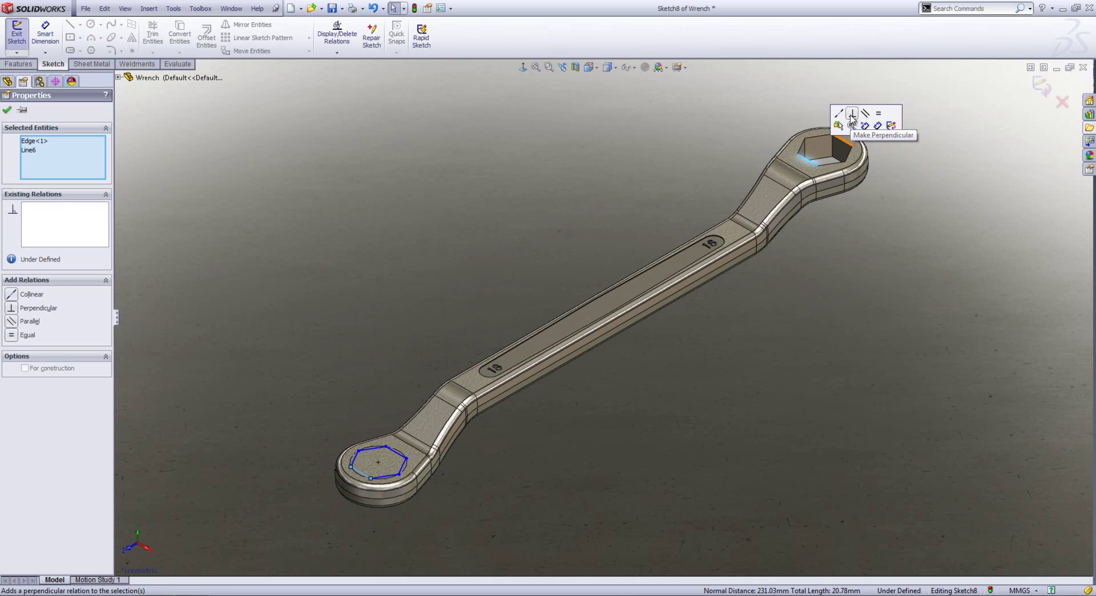
{"action": "left_click", "coordinate": [839, 114]}
{"action": "left_click", "coordinate": [565, 264]}
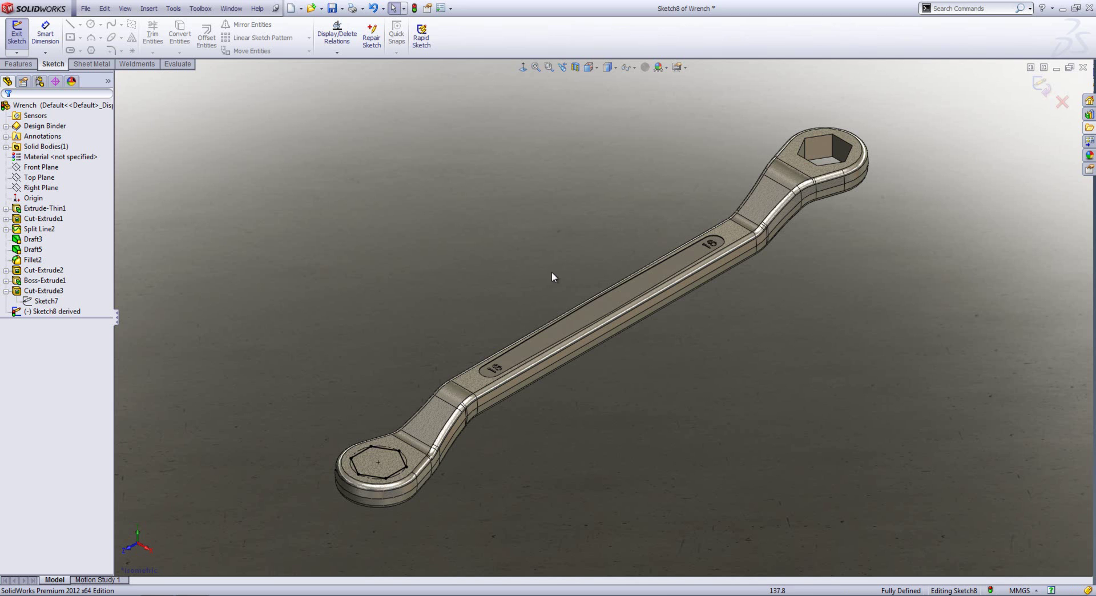
Exit the derived sketch and cut its hexagon Through All the small ring end
{"action": "key", "text": "ctrl+b"}
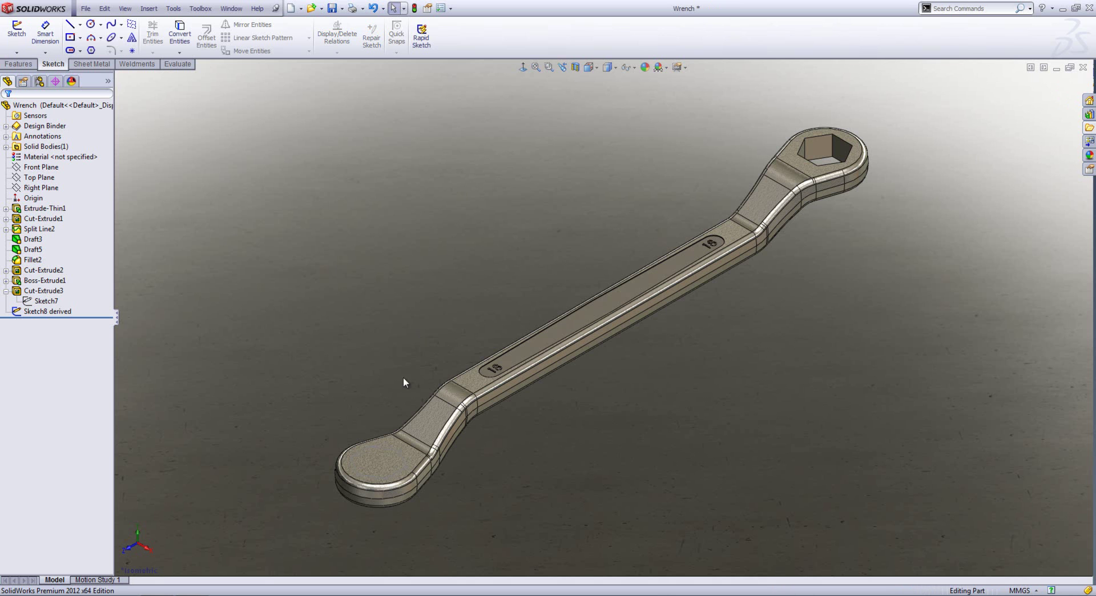
{"action": "left_click", "coordinate": [388, 448]}
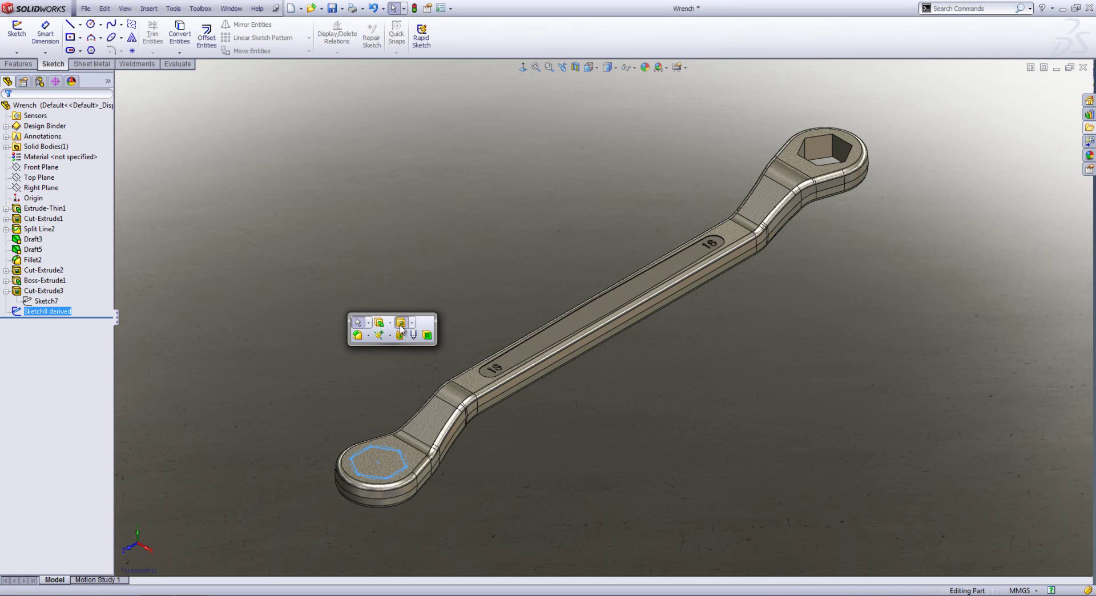
{"action": "left_click", "coordinate": [402, 323]}
{"action": "right_click", "coordinate": [398, 324]}
{"action": "left_click", "coordinate": [426, 419]}
{"action": "right_click", "coordinate": [393, 372]}
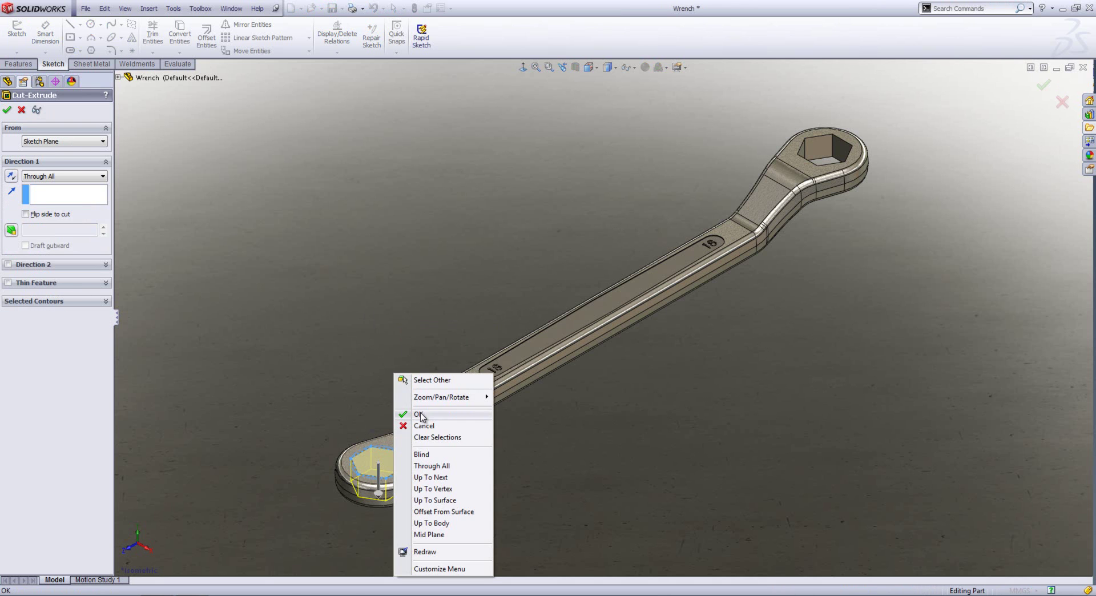
{"action": "left_click", "coordinate": [423, 414]}
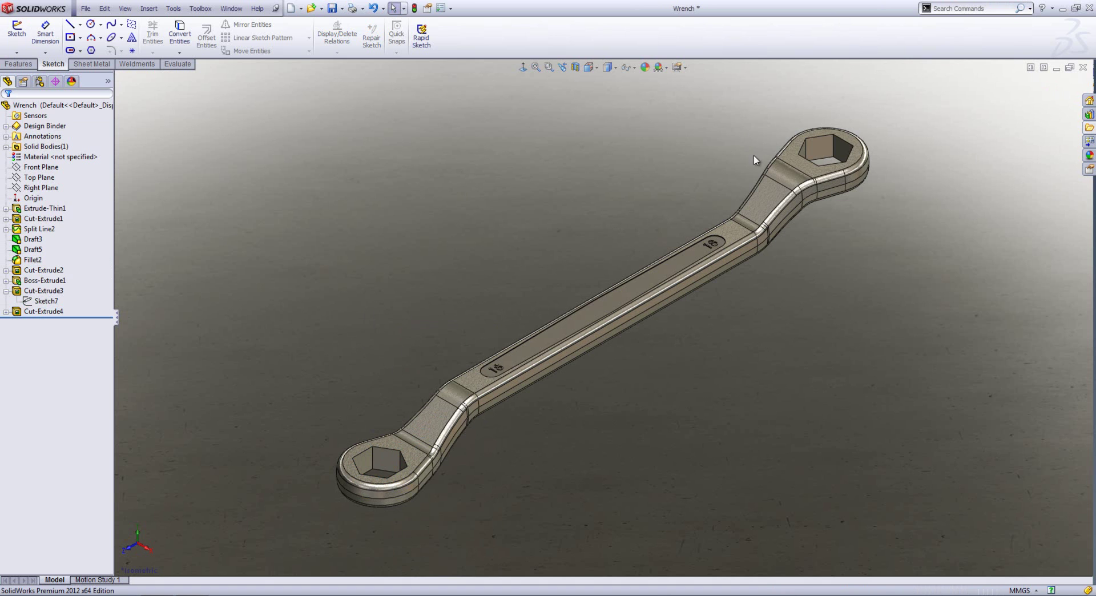
{"action": "left_click", "coordinate": [847, 157]}
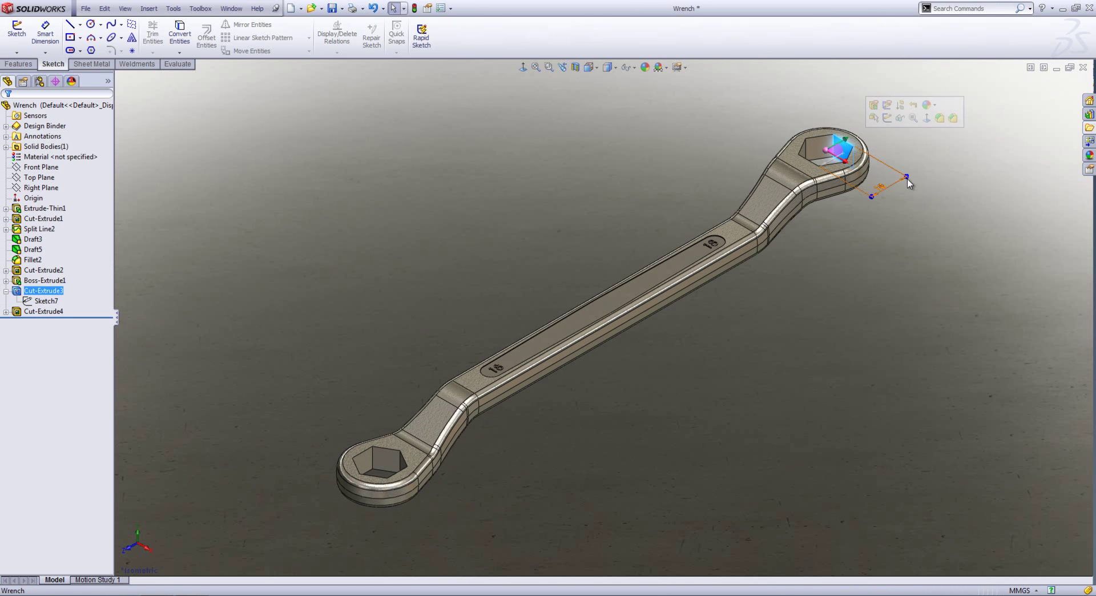
Adjust the upper hex cut to 15 across flats, then edit Sketch7 viewed Normal To
{"action": "left_click_drag", "start_coordinate": [906, 177], "coordinate": [915, 189]}
{"action": "left_click", "coordinate": [879, 224]}
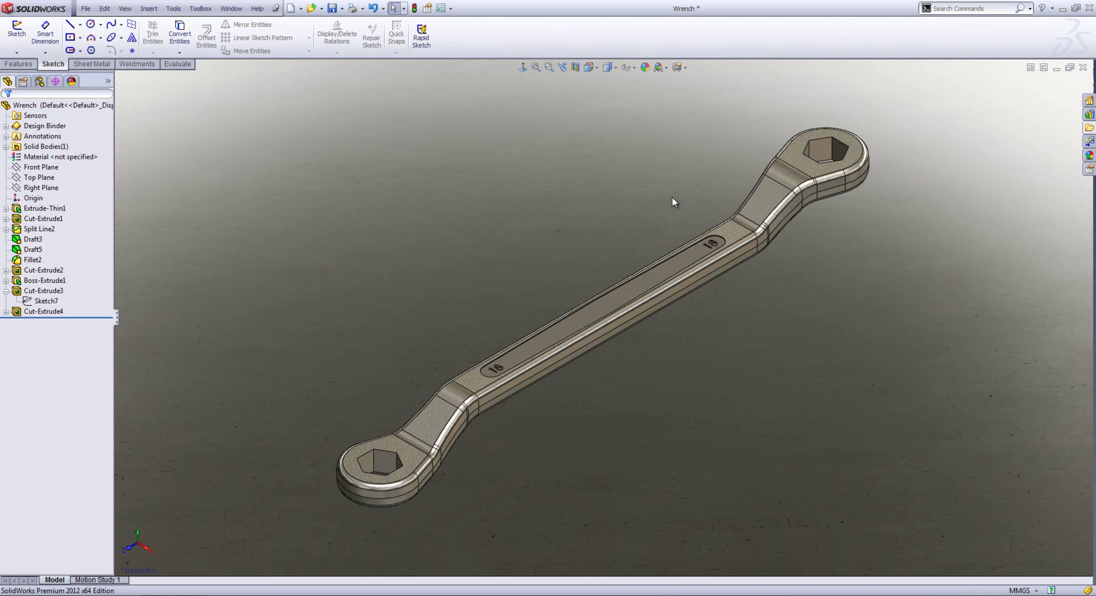
{"action": "right_click", "coordinate": [45, 301]}
{"action": "left_click", "coordinate": [64, 266]}
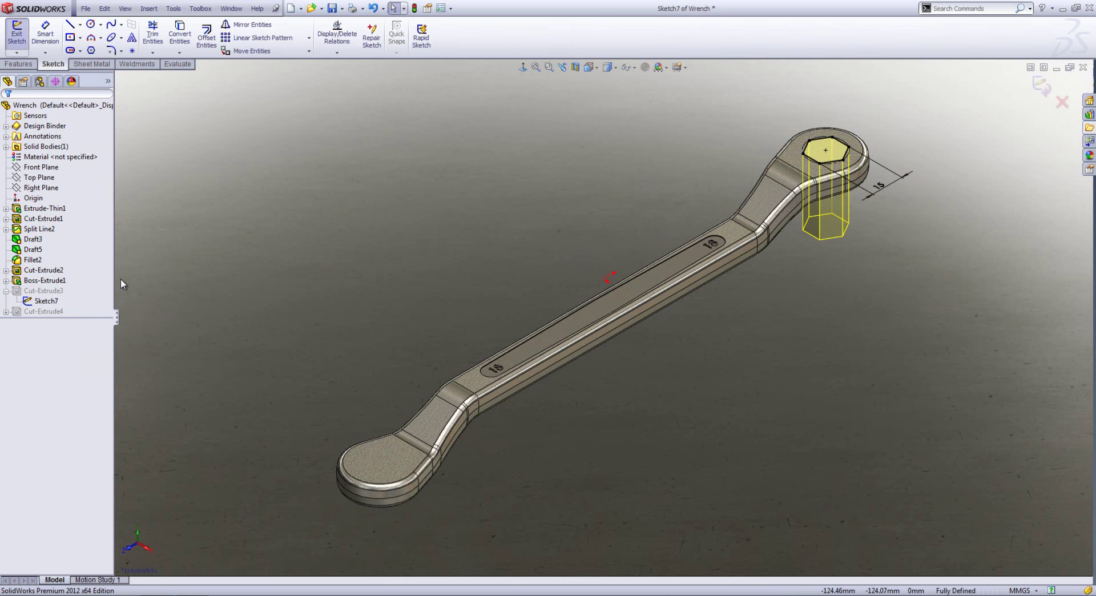
{"action": "key", "text": "ctrl+8"}
Draw a second hexagon centred on the existing one
{"action": "scroll", "coordinate": [642, 135], "scroll_direction": "down", "scroll_amount": 3}
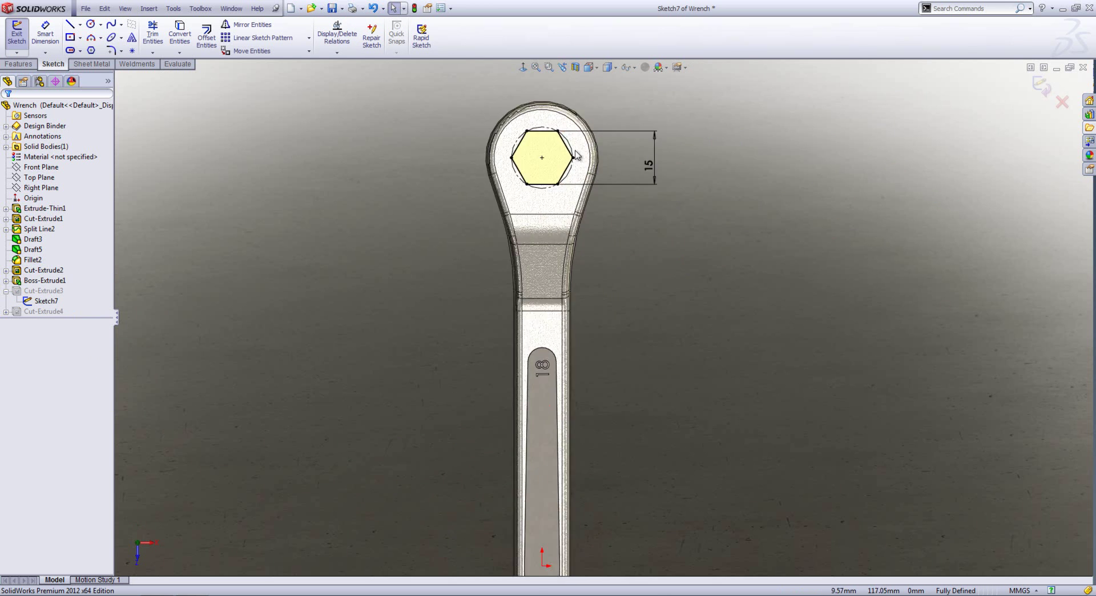
{"action": "scroll", "coordinate": [552, 165], "scroll_direction": "down", "scroll_amount": 5}
{"action": "key", "text": "s"}
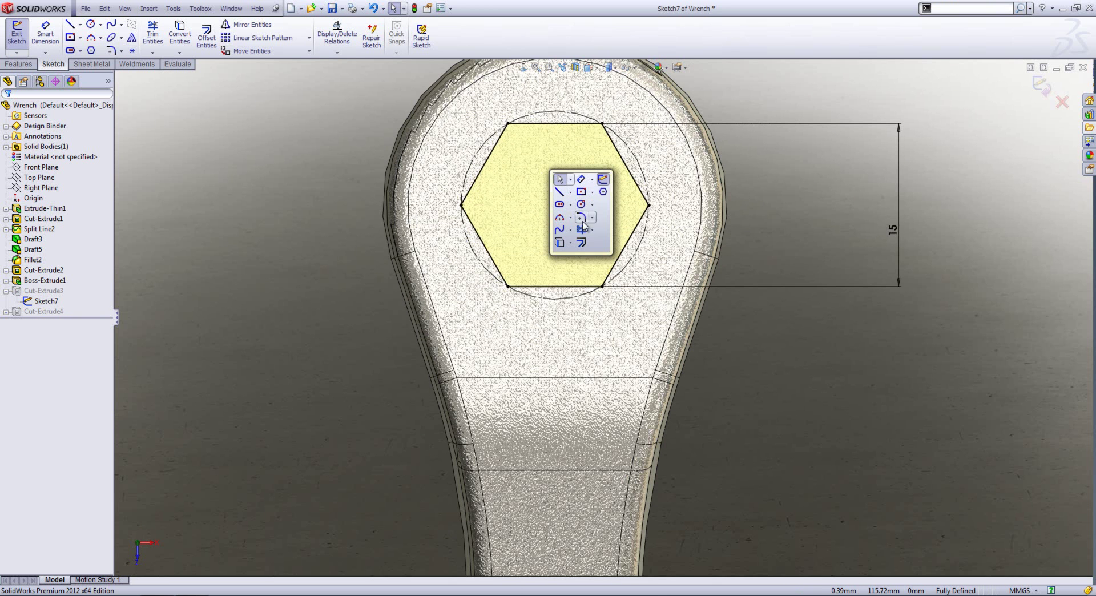
{"action": "left_click", "coordinate": [603, 192]}
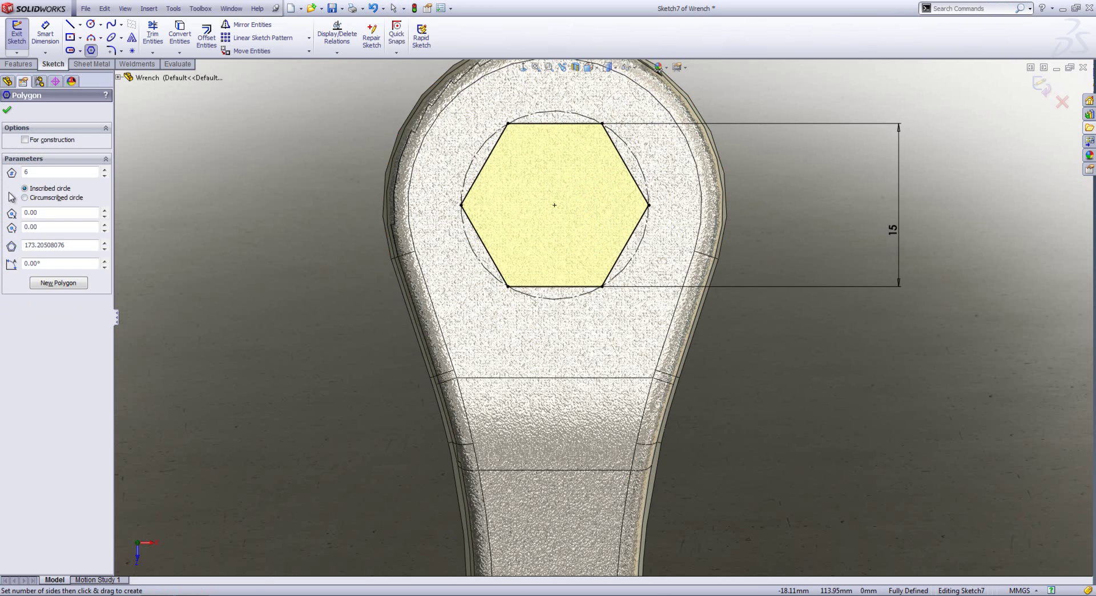
{"action": "left_click", "coordinate": [554, 204]}
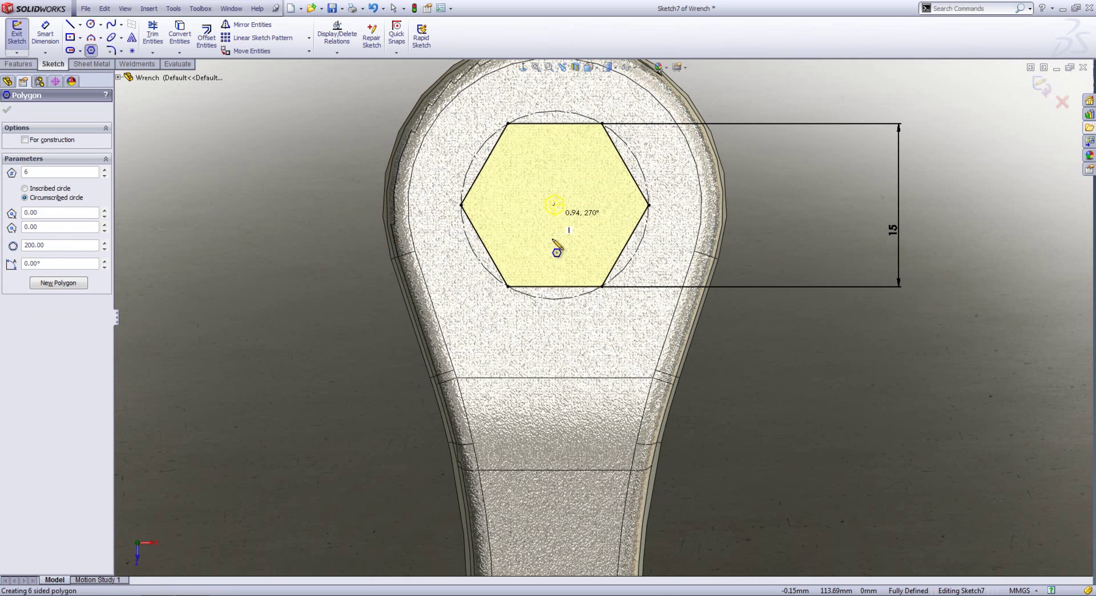
{"action": "left_click", "coordinate": [554, 328]}
{"action": "key", "text": "Escape"}
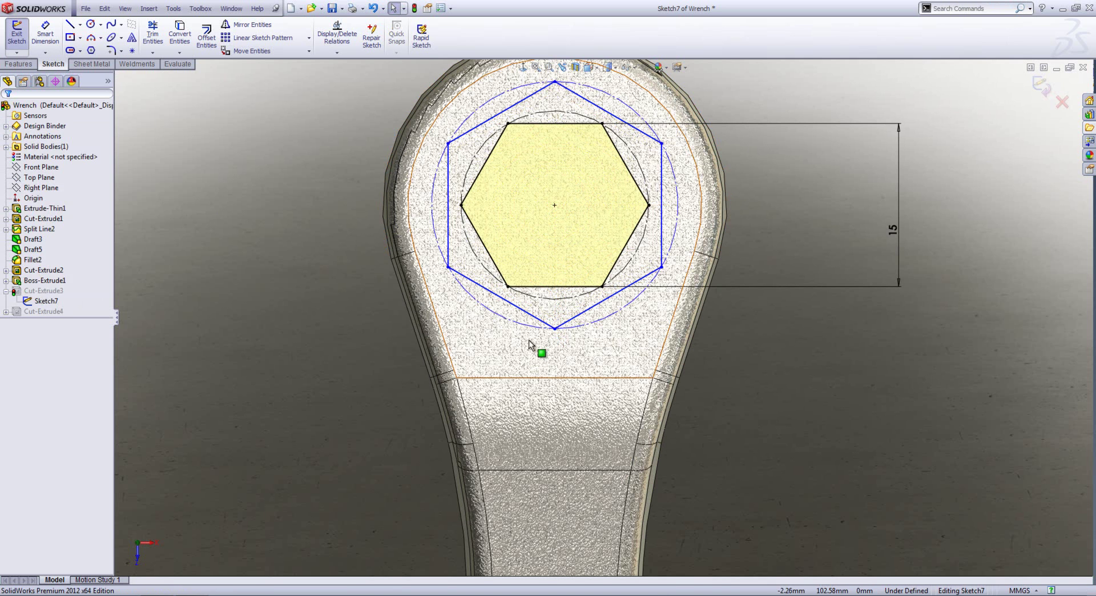
Make the two hexagons' circles coradial and the new hexagon's left edge vertical
{"action": "left_click", "coordinate": [547, 305]}
{"action": "left_click", "coordinate": [600, 290], "text": "ctrl"}
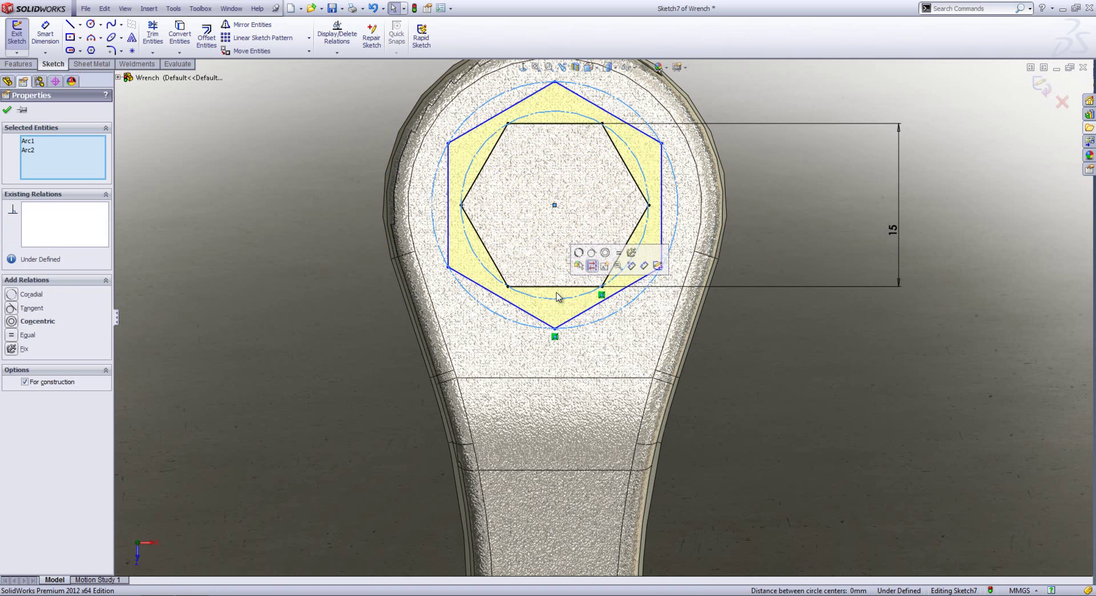
{"action": "left_click", "coordinate": [581, 256]}
{"action": "key", "text": "Escape"}
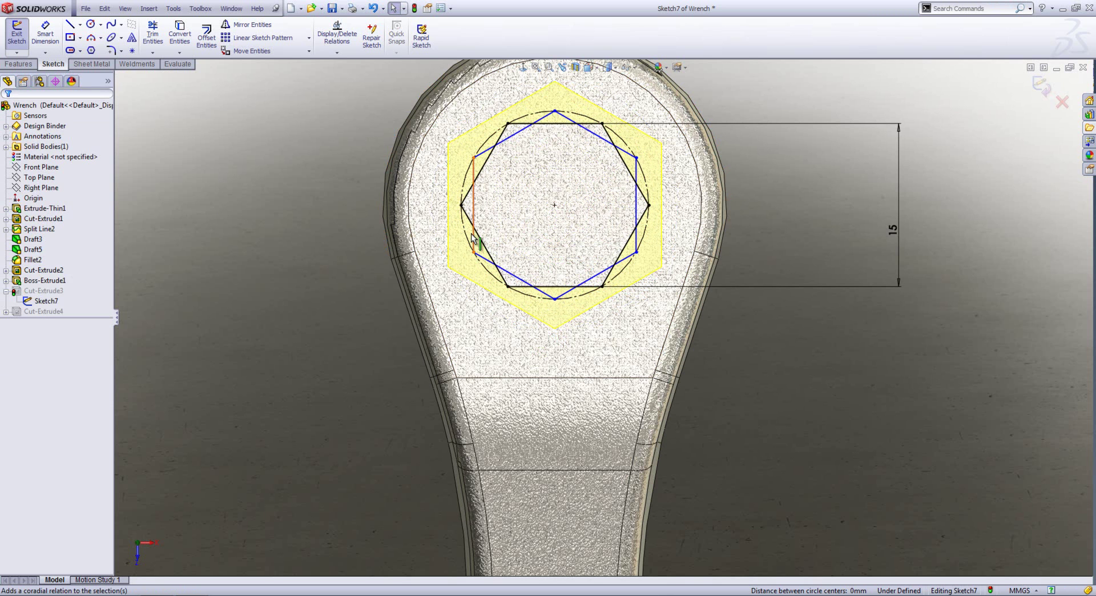
{"action": "left_click", "coordinate": [474, 197]}
{"action": "left_click", "coordinate": [516, 186]}
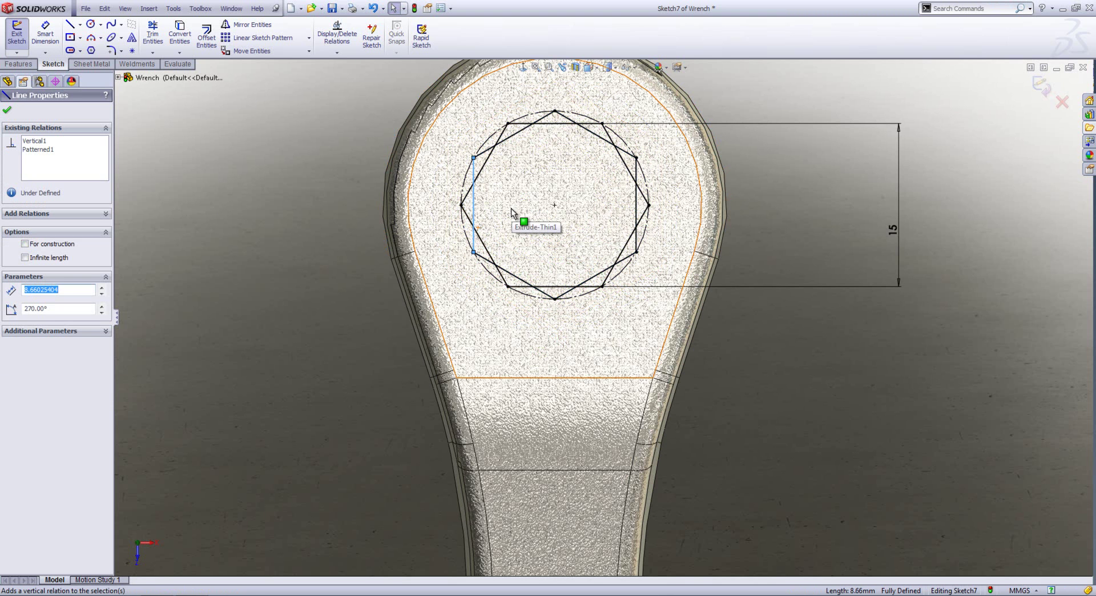
Power Trim the overlapping segments into a single 12-point star outline
{"action": "key", "text": "s"}
{"action": "left_click", "coordinate": [543, 268]}
{"action": "mouse_move", "coordinate": [553, 262]}
{"action": "left_mouse_down"}
{"action": "mouse_move", "coordinate": [538, 268]}
{"action": "mouse_move", "coordinate": [519, 281]}
{"action": "mouse_move", "coordinate": [511, 249]}
{"action": "mouse_move", "coordinate": [484, 247]}
{"action": "mouse_move", "coordinate": [472, 207]}
{"action": "mouse_move", "coordinate": [490, 185]}
{"action": "mouse_move", "coordinate": [482, 166]}
{"action": "mouse_move", "coordinate": [511, 135]}
{"action": "mouse_move", "coordinate": [551, 123]}
{"action": "mouse_move", "coordinate": [599, 137]}
{"action": "mouse_move", "coordinate": [599, 151]}
{"action": "mouse_move", "coordinate": [626, 164]}
{"action": "mouse_move", "coordinate": [623, 186]}
{"action": "mouse_move", "coordinate": [639, 201]}
{"action": "mouse_move", "coordinate": [622, 222]}
{"action": "mouse_move", "coordinate": [629, 244]}
{"action": "mouse_move", "coordinate": [604, 280]}
{"action": "left_mouse_up"}
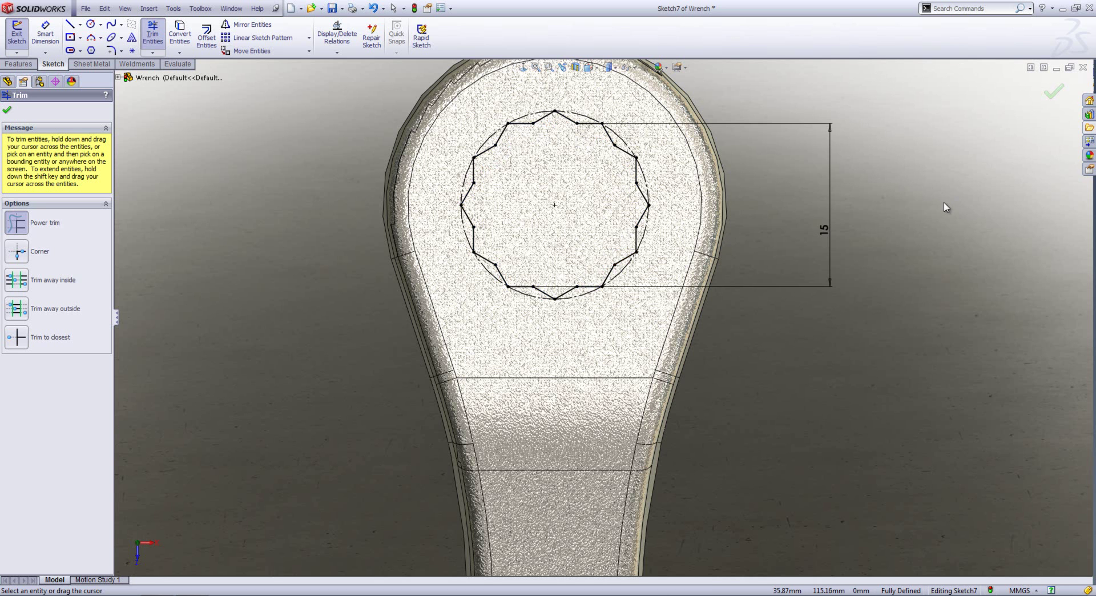
Exit Sketch7 to rebuild both 12-point cuts and show the wrench in isometric view
{"action": "key", "text": "f"}
{"action": "left_click", "coordinate": [1053, 91]}
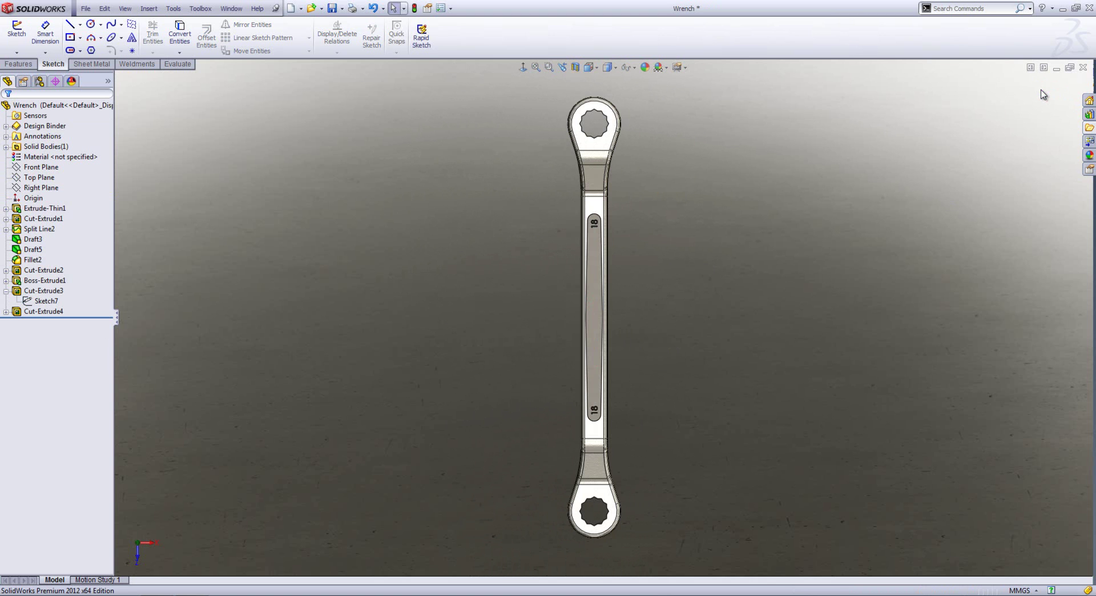
{"action": "key", "text": "ctrl+7"}
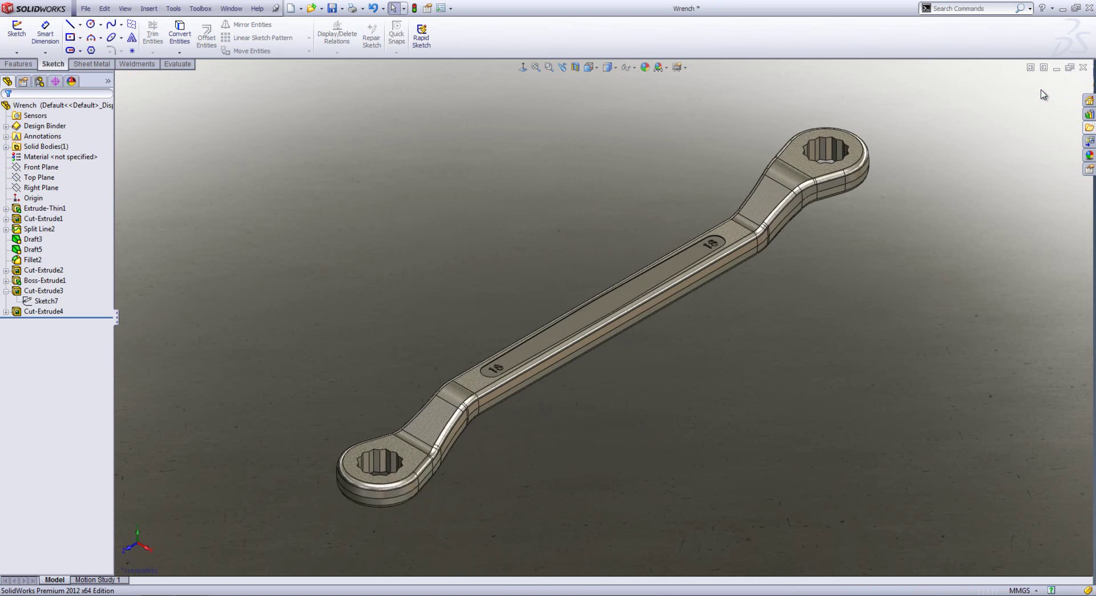